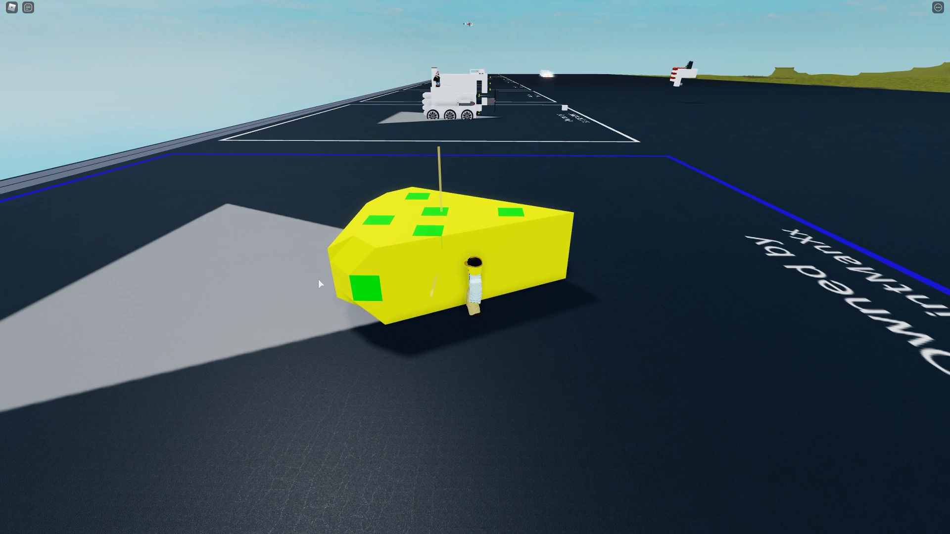
Launch and board the cheese wedge, drive it out of the plot, and fly to the grass.
{"action": "key", "text": "e"}
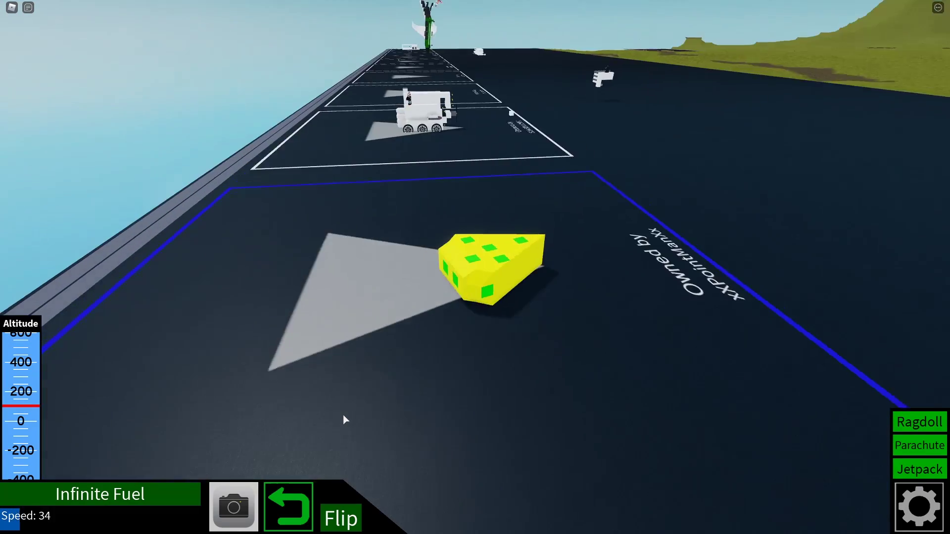
{"action": "key", "text": "w"}
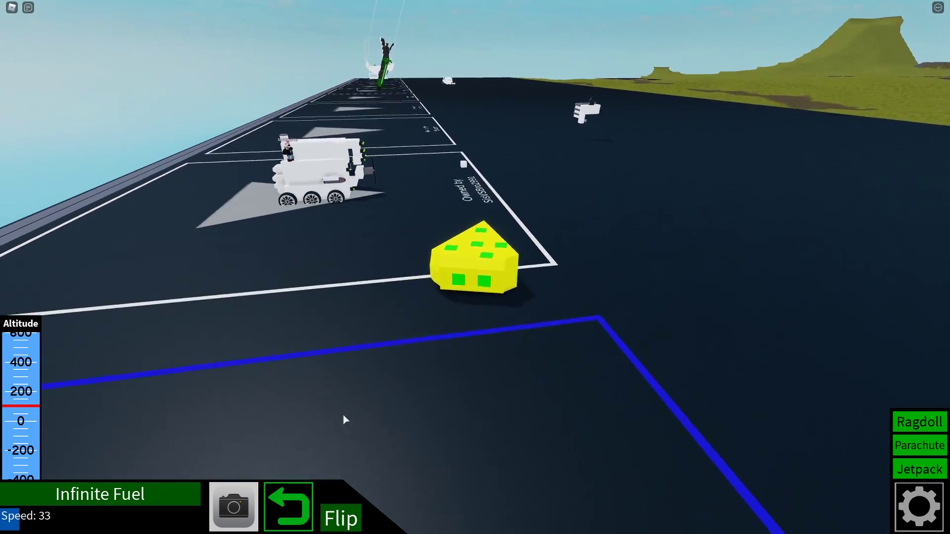
{"action": "key", "text": "ctrl+shift+g"}
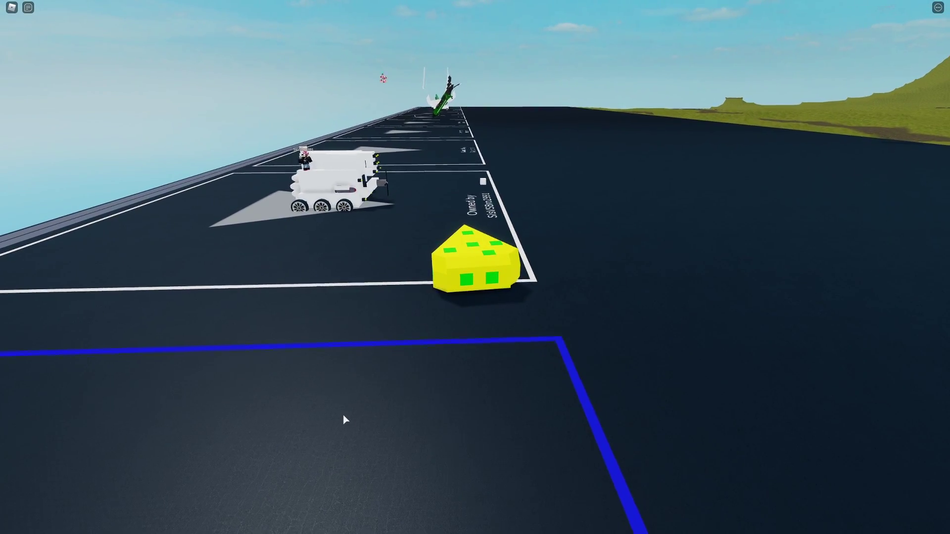
{"action": "left_click_drag", "start_coordinate": [343, 415], "coordinate": [475, 267]}
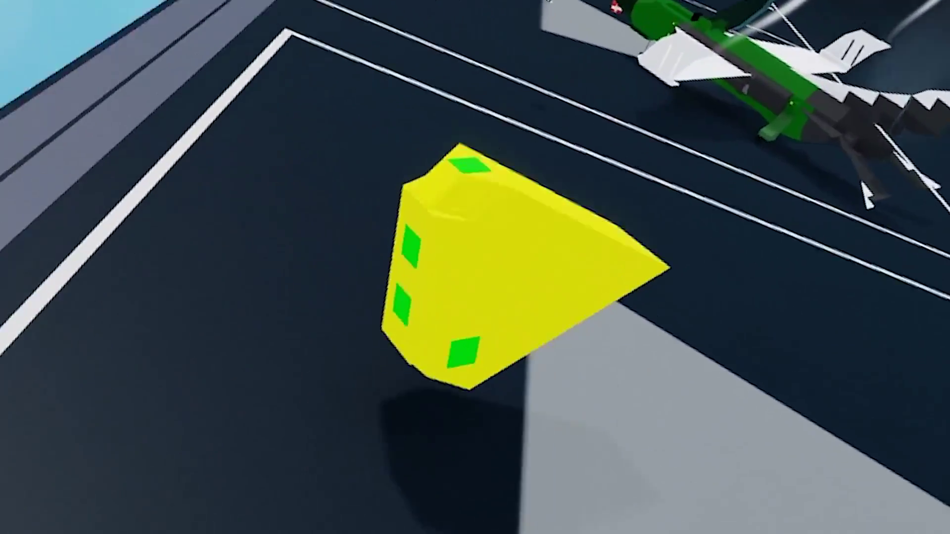
{"action": "key", "text": "w"}
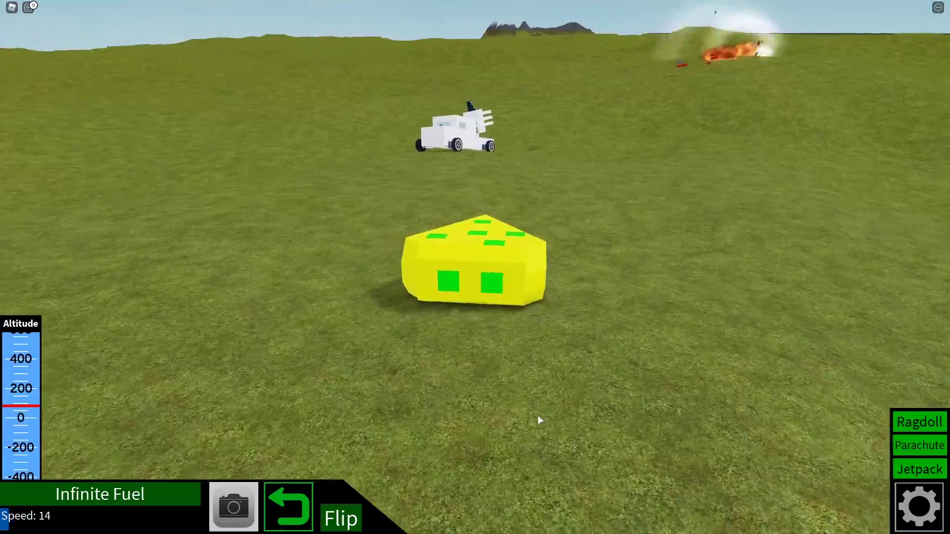
Accelerate the cheese wedge hard across the grass until it tips onto its side.
{"action": "key", "text": "w"}
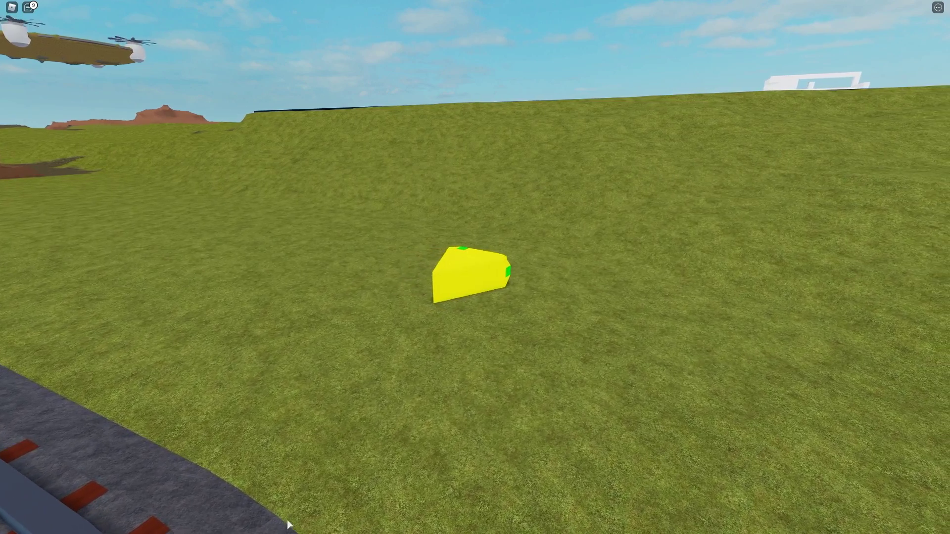
Flip the overturned cheese wedge upright and speed it back toward the runway.
{"action": "left_click", "coordinate": [334, 512]}
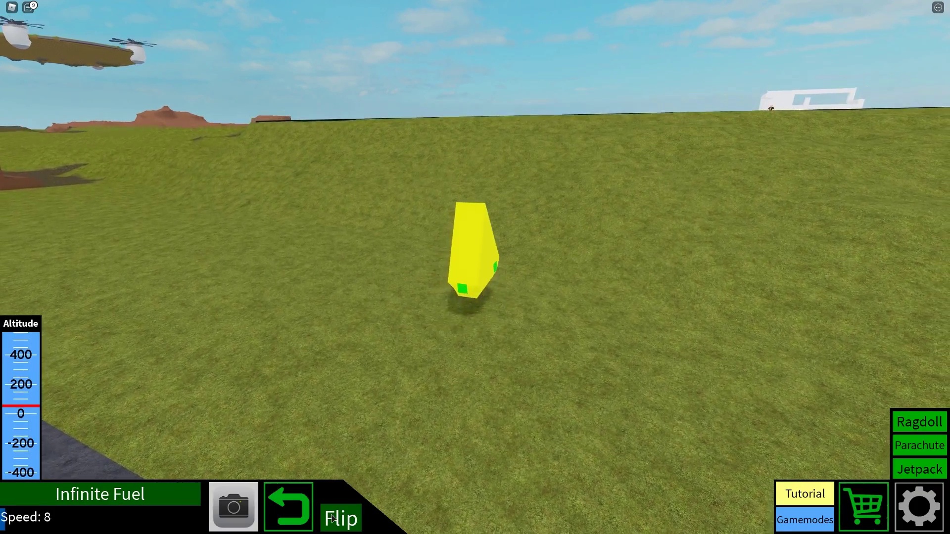
{"action": "key", "text": "w"}
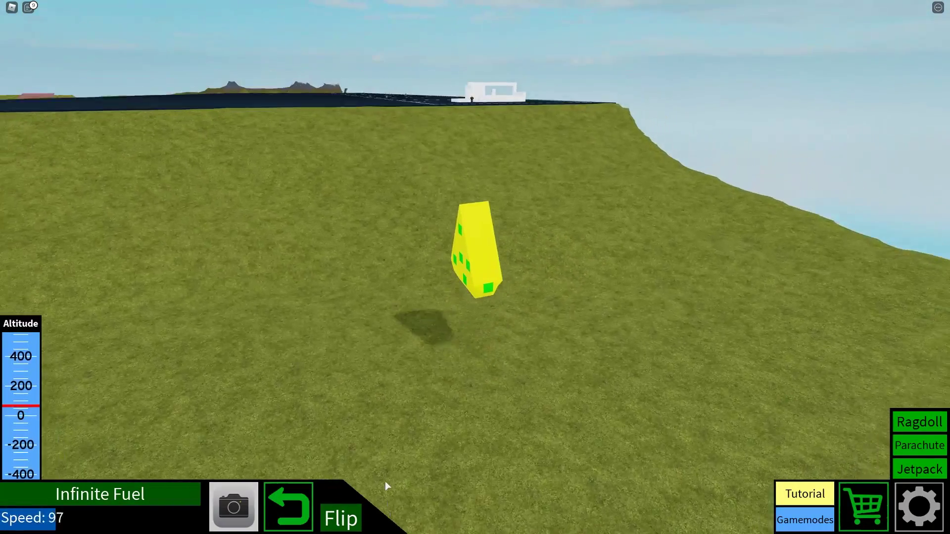
{"action": "key", "text": "w"}
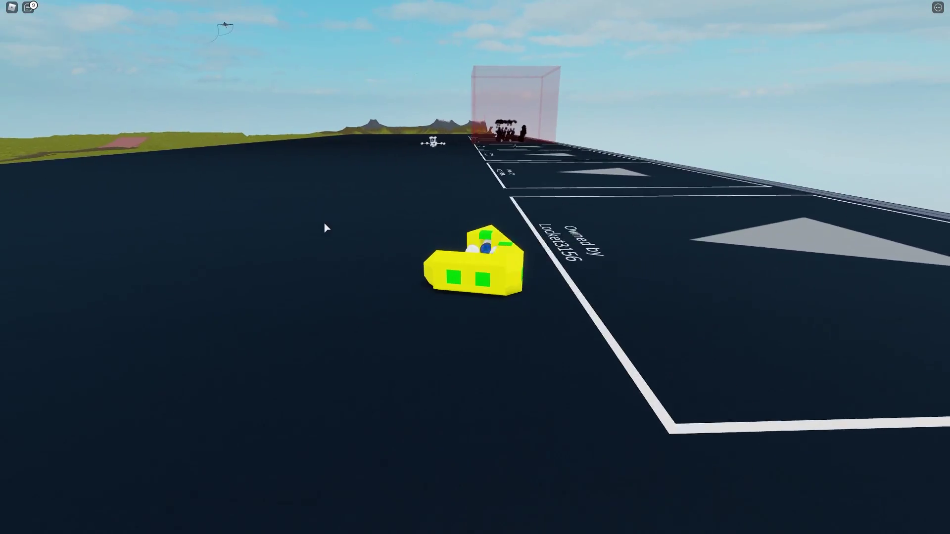
Steer the cheese wedge through the build plots and across the baseplate to its edge.
{"action": "key", "text": "w"}
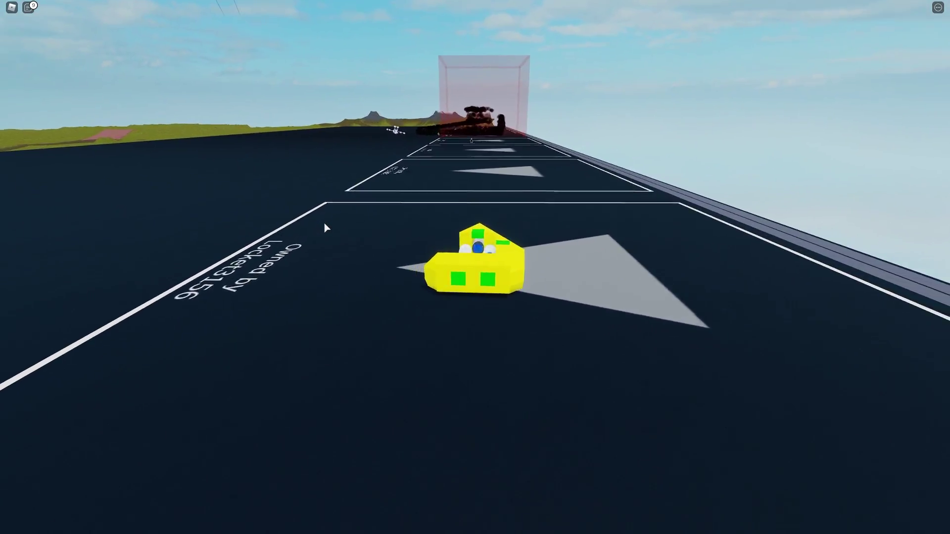
{"action": "key", "text": "w"}
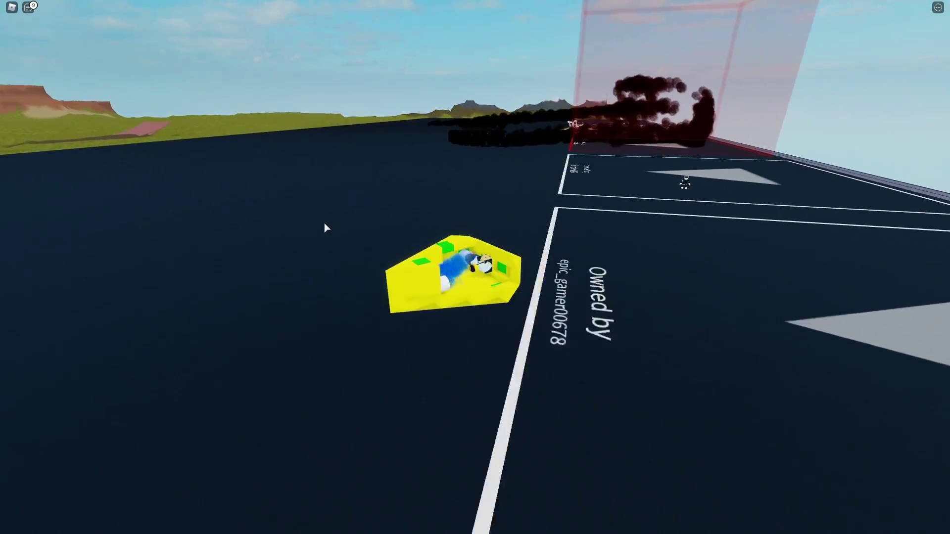
{"action": "key", "text": "w"}
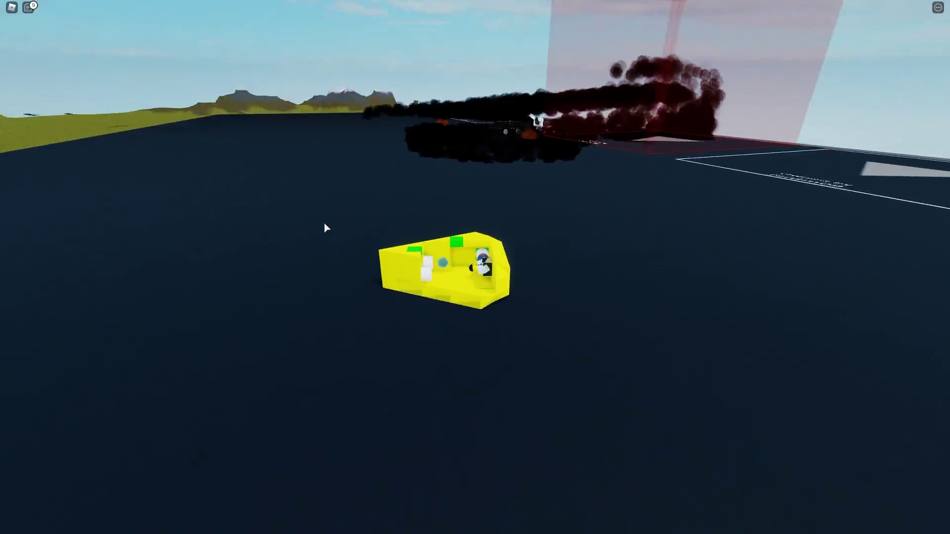
{"action": "key", "text": "w"}
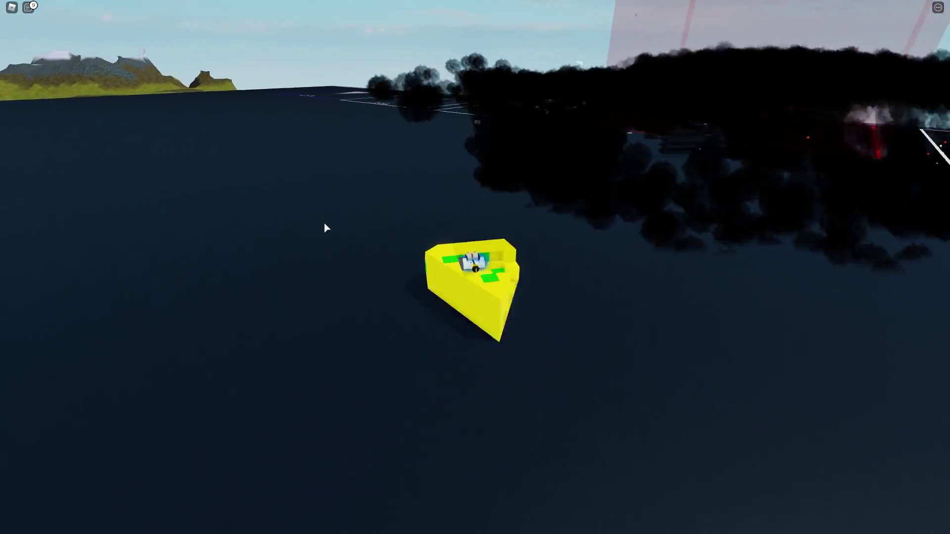
{"action": "key", "text": "w"}
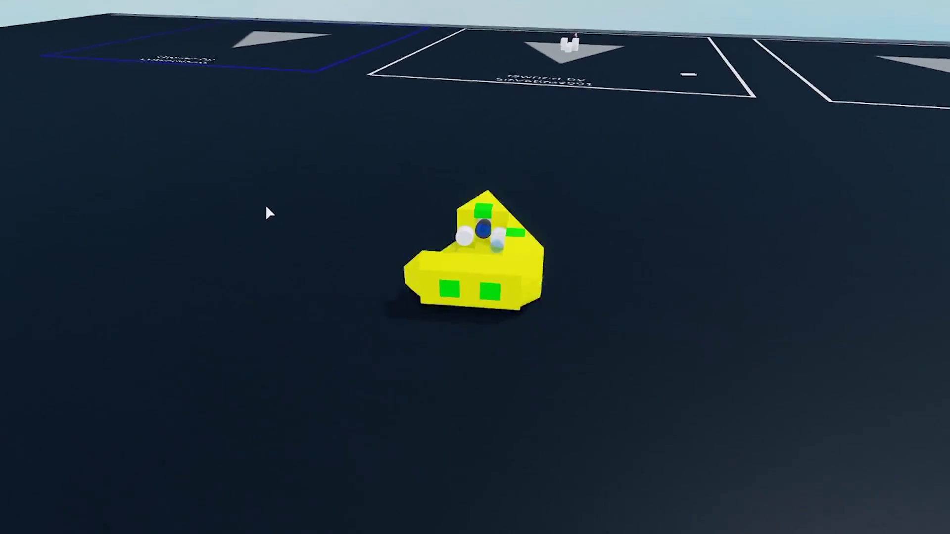
{"action": "key", "text": "w"}
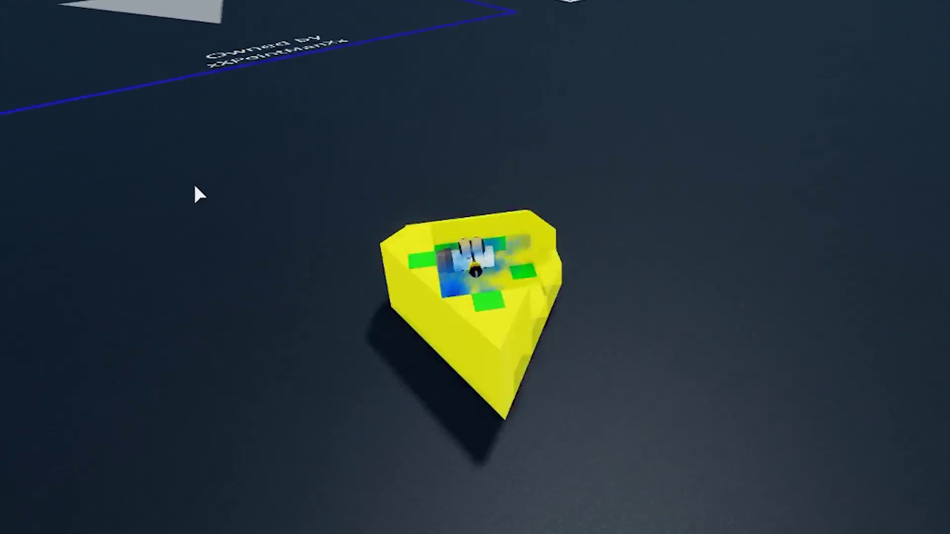
{"action": "key", "text": "w"}
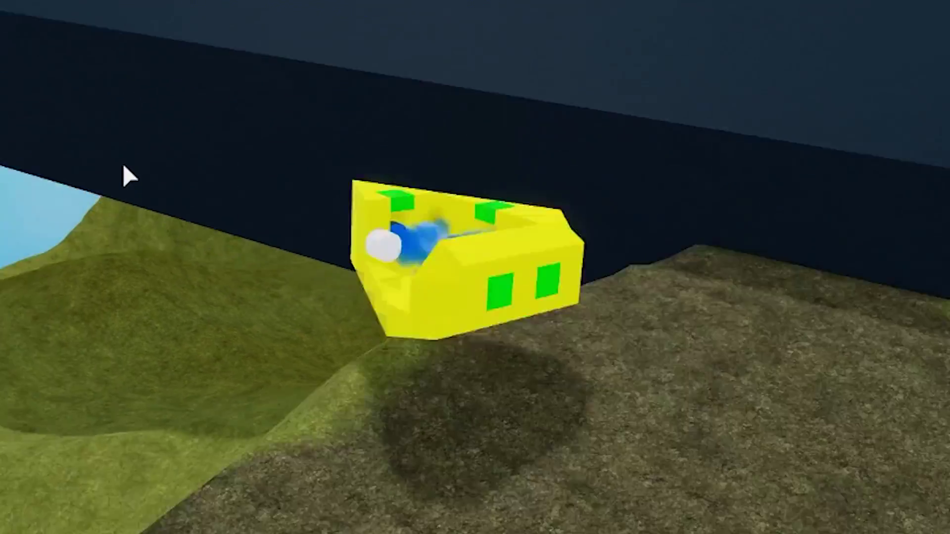